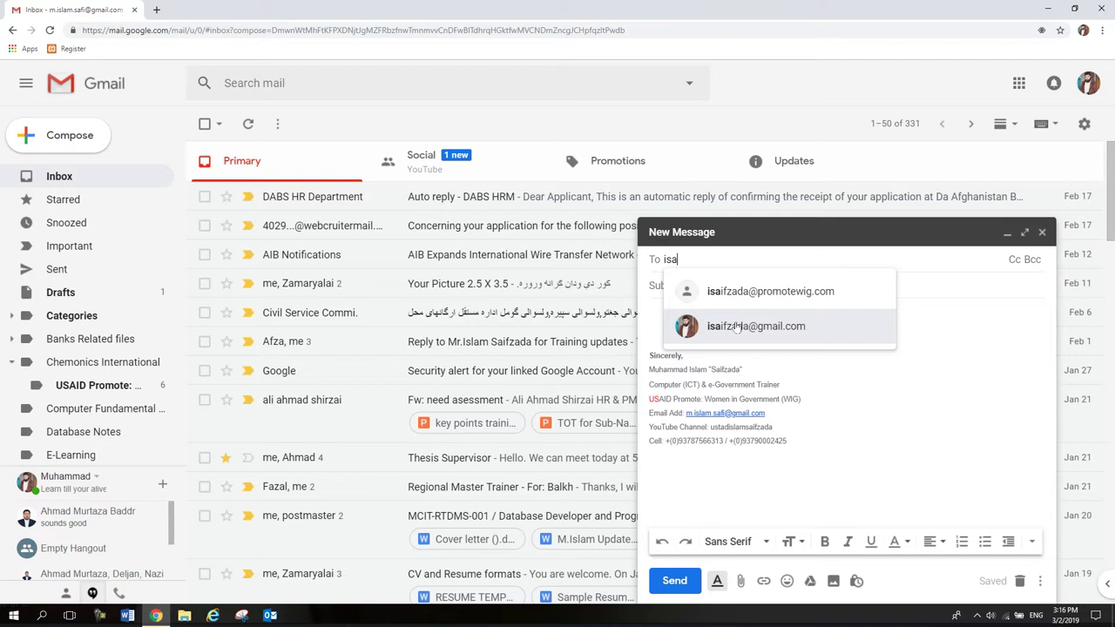
Address the draft to the second account with the subject 'Problem with DNS'.
{"action": "left_click", "coordinate": [736, 327]}
{"action": "left_click", "coordinate": [706, 284]}
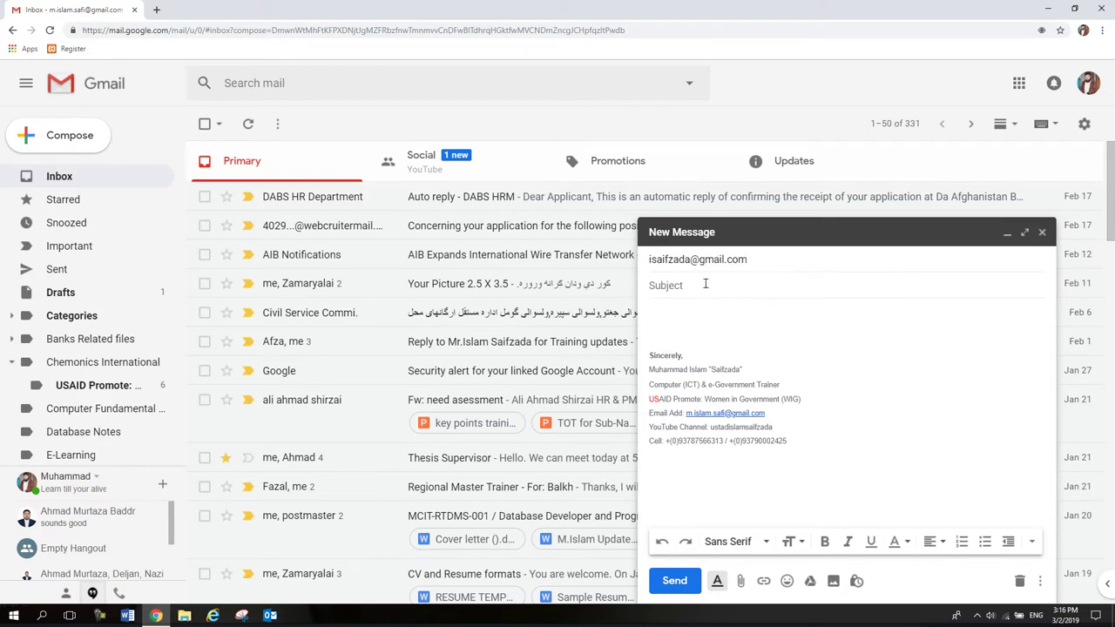
{"action": "type", "text": "Pronl"}
{"action": "key", "text": "BackSpace"}
{"action": "key", "text": "BackSpace"}
{"action": "type", "text": "blem Wit"}
{"action": "key", "text": "BackSpace"}
{"action": "key", "text": "BackSpace"}
{"action": "key", "text": "BackSpace"}
{"action": "type", "text": "with DNS"}
{"action": "key", "text": "Tab"}
Greet the recipient by name and report that the DNS Server is not functioning properly.
{"action": "type", "text": "Dear"}
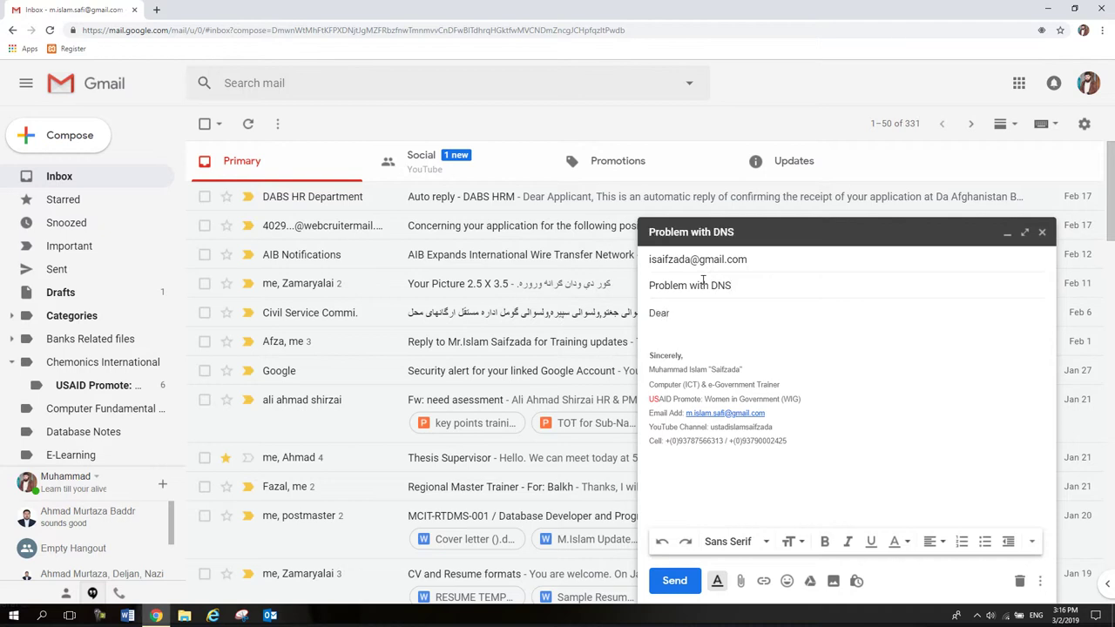
{"action": "key", "text": "Return"}
{"action": "type", "text": "This i"}
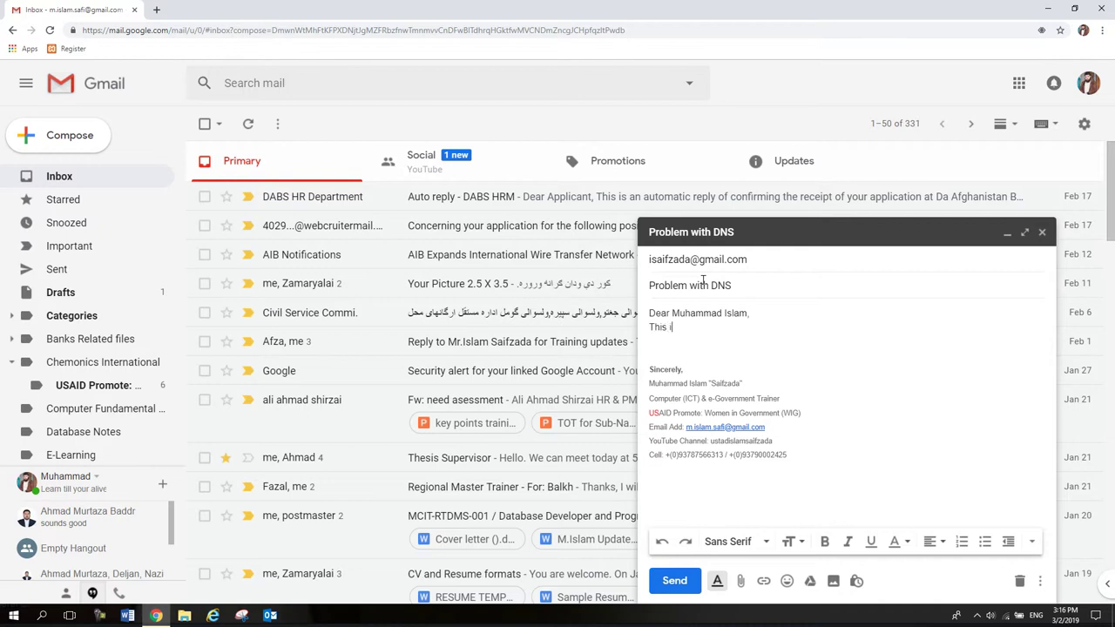
{"action": "type", "text": "s to kijnd"}
{"action": "key", "text": "BackSpace"}
{"action": "key", "text": "BackSpace"}
{"action": "key", "text": "BackSpace"}
{"action": "type", "text": "ndly let you know that our DNS"}
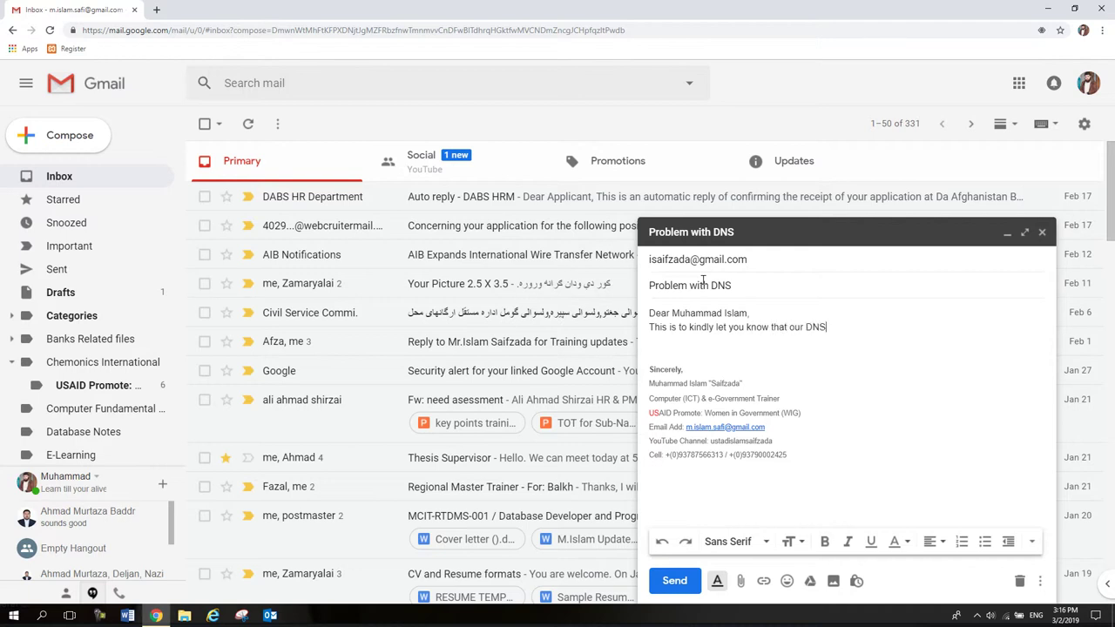
{"action": "type", "text": " Server is not functioning Pr"}
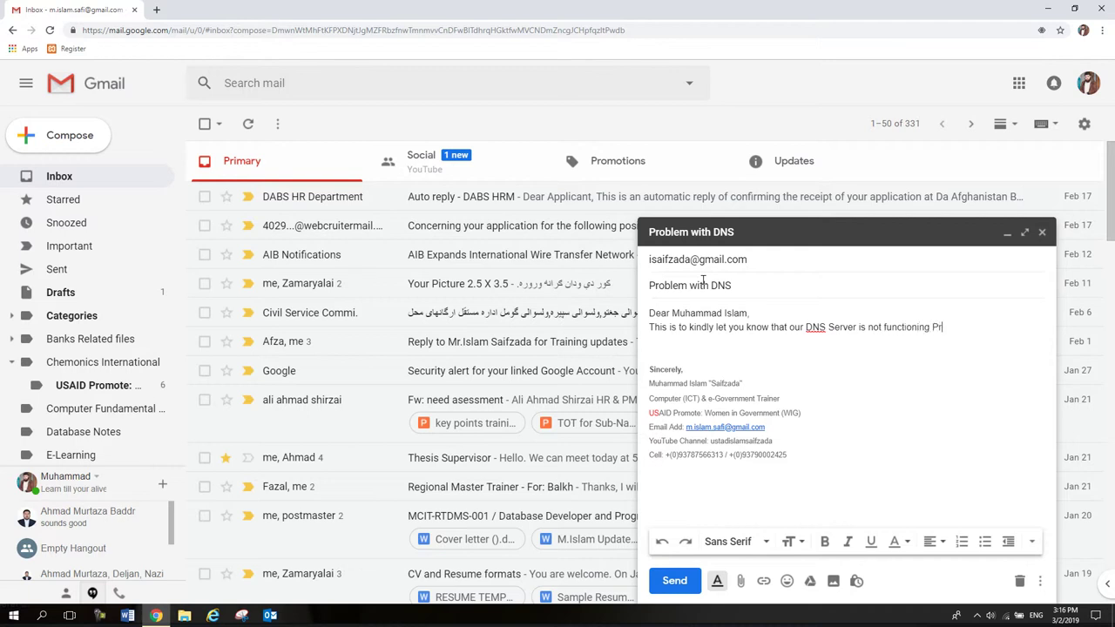
{"action": "type", "text": "operly"}
{"action": "key", "text": "Return"}
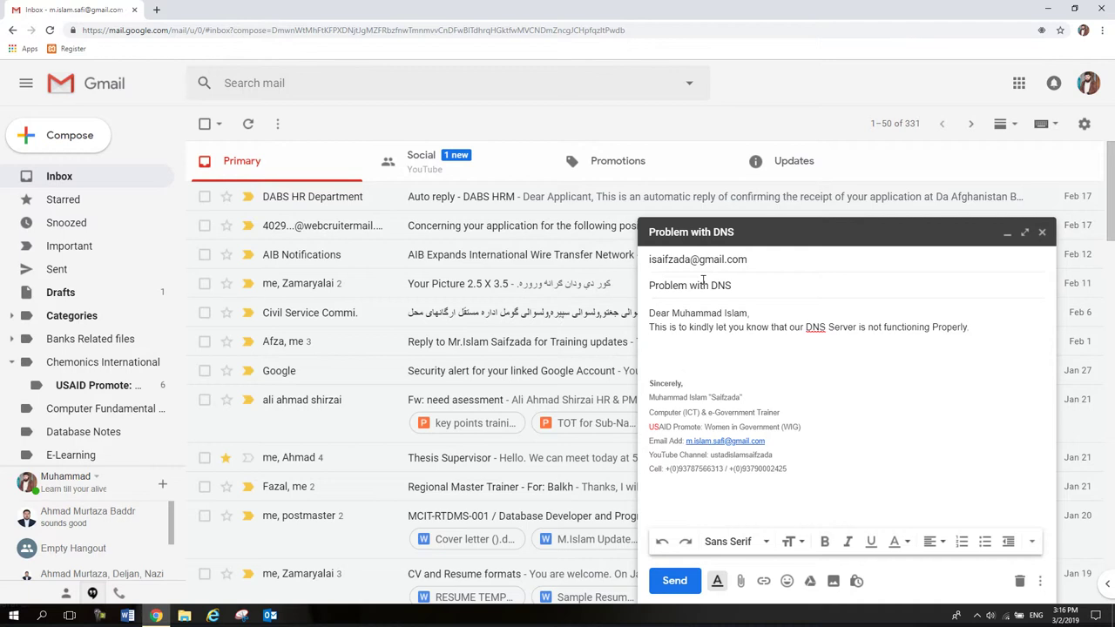
Add a second line asking the recipient to help fix this issue.
{"action": "type", "text": "Would you please help us fix"}
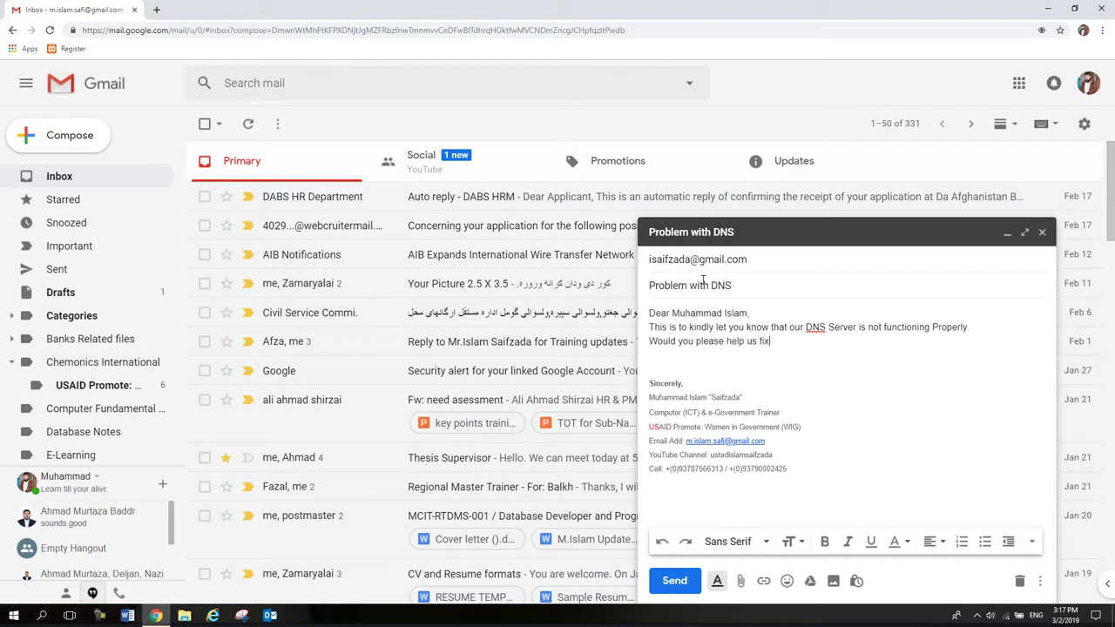
{"action": "type", "text": "ed this pr"}
{"action": "key", "text": "BackSpace"}
{"action": "type", "text": "issue?"}
{"action": "key", "text": "Down"}
Bold the greeting line of the DNS-fault email, then send it to the second account.
{"action": "left_click_drag", "start_coordinate": [751, 314], "coordinate": [648, 312]}
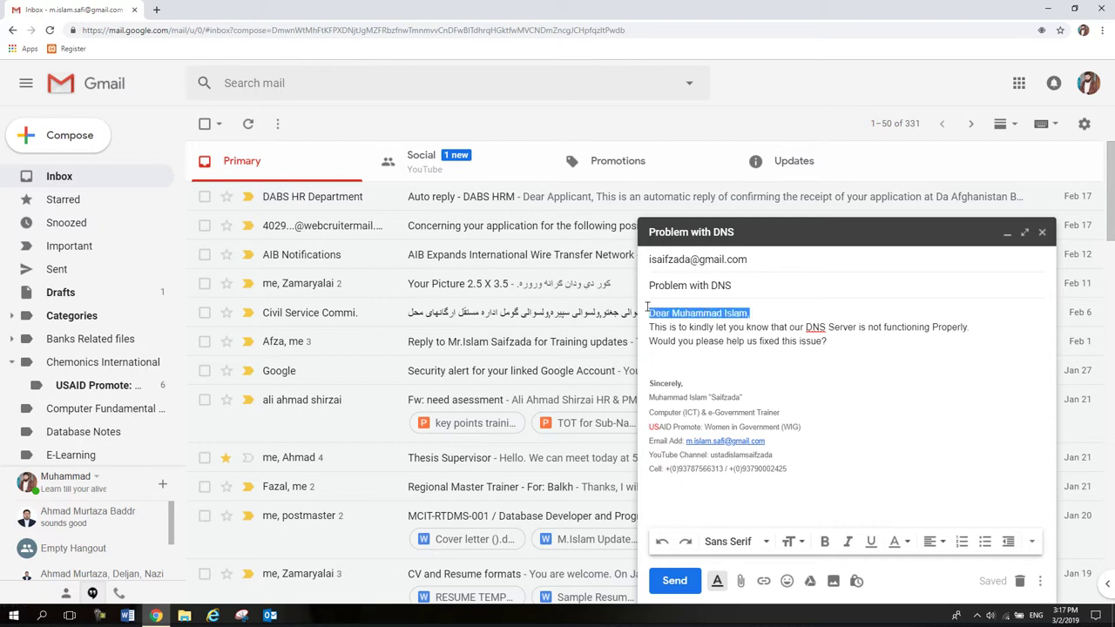
{"action": "left_click", "coordinate": [824, 542]}
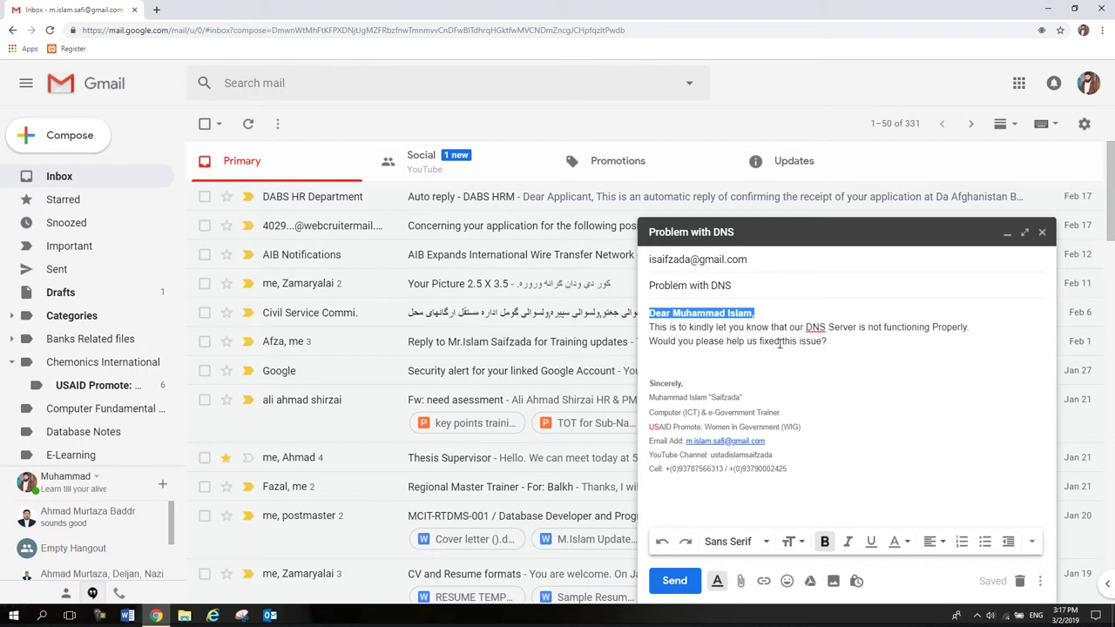
{"action": "mouse_move", "coordinate": [787, 469]}
{"action": "left_mouse_down"}
{"action": "mouse_move", "coordinate": [662, 436]}
{"action": "mouse_move", "coordinate": [646, 389]}
{"action": "left_mouse_up"}
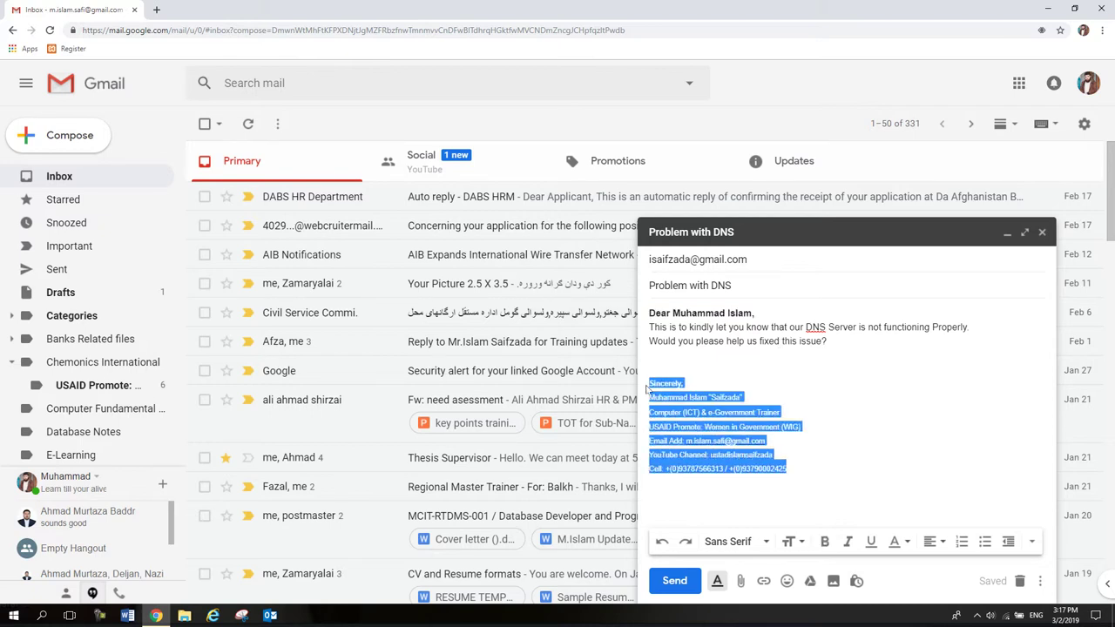
{"action": "left_click", "coordinate": [746, 384]}
{"action": "left_click", "coordinate": [676, 581]}
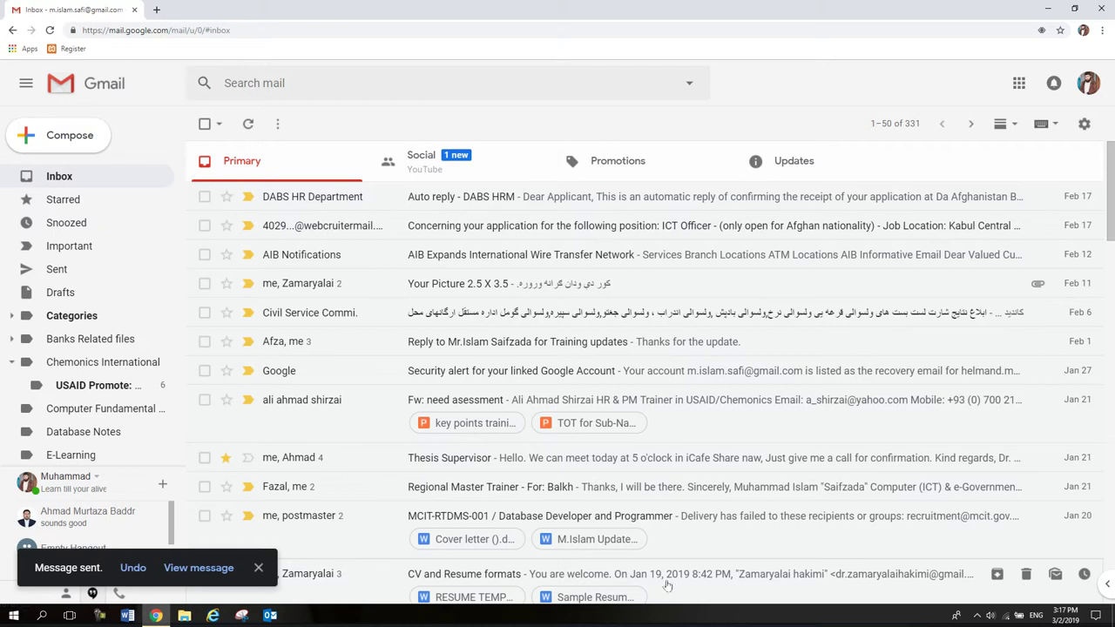
View the sent 'Problem with DNS' message, then go back to the inbox list.
{"action": "left_click", "coordinate": [225, 567]}
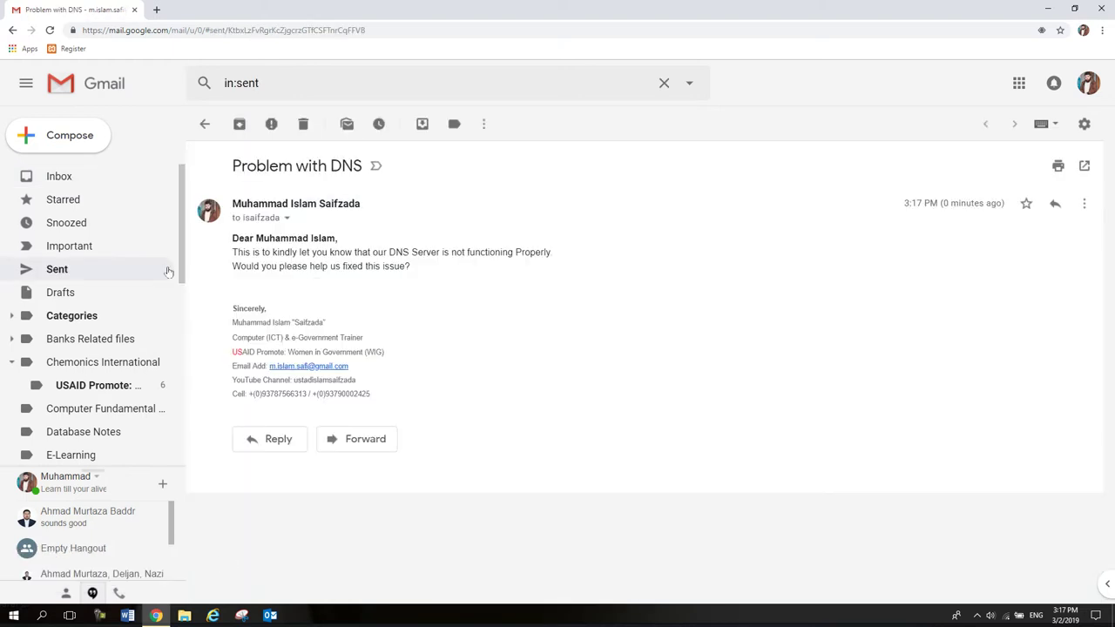
{"action": "left_click", "coordinate": [90, 176]}
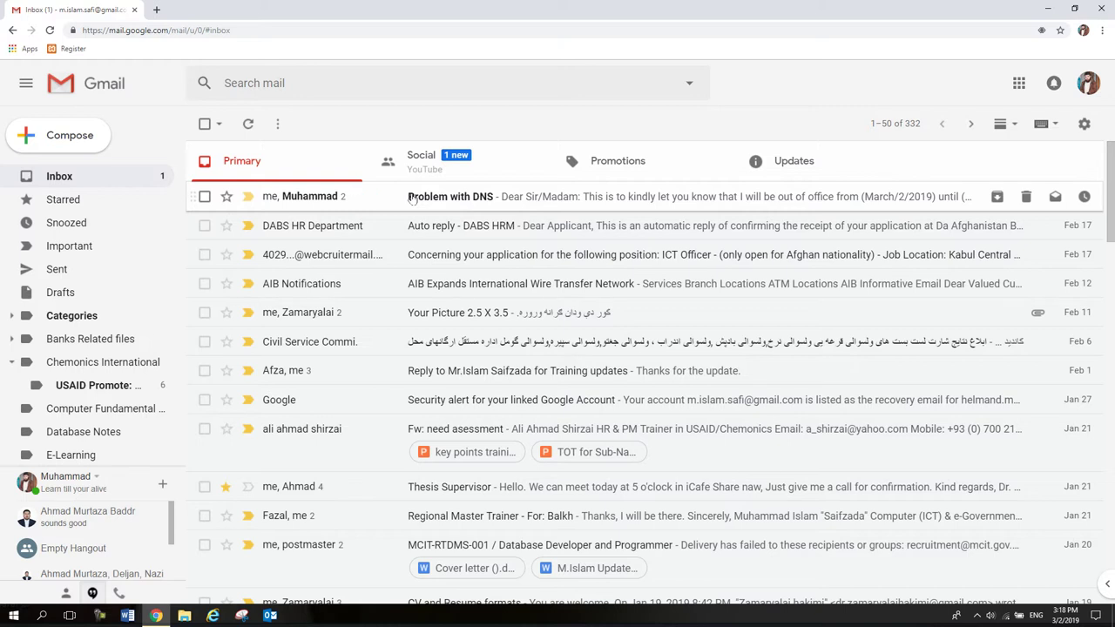
Open the 'Problem with DNS' thread and expand it to read the out-of-office reply for March 2–10.
{"action": "left_click", "coordinate": [413, 200]}
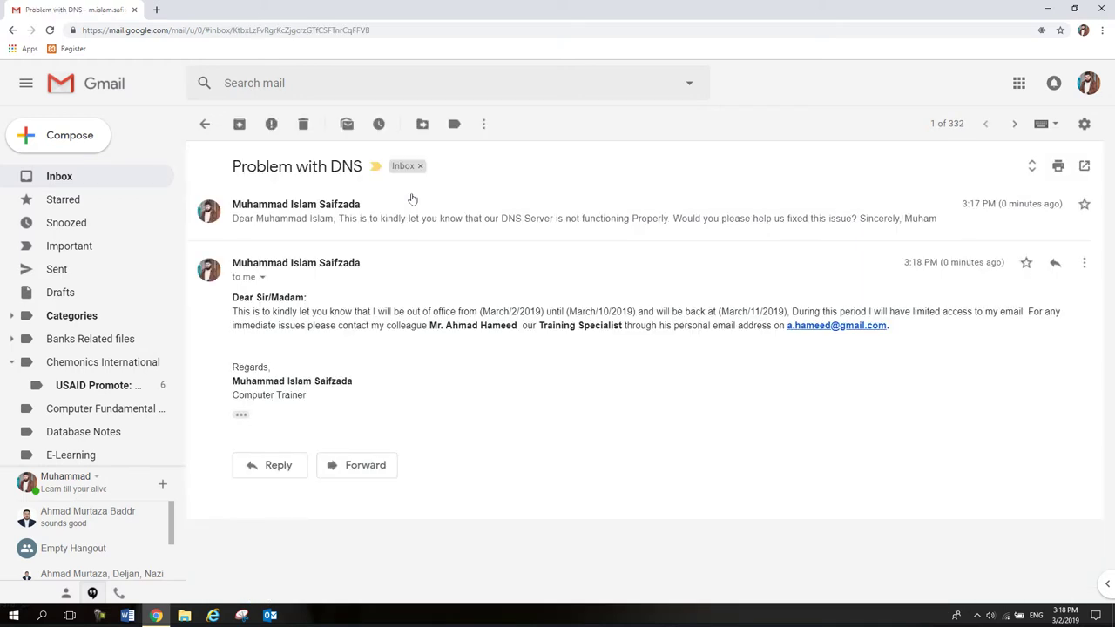
{"action": "left_click", "coordinate": [381, 219]}
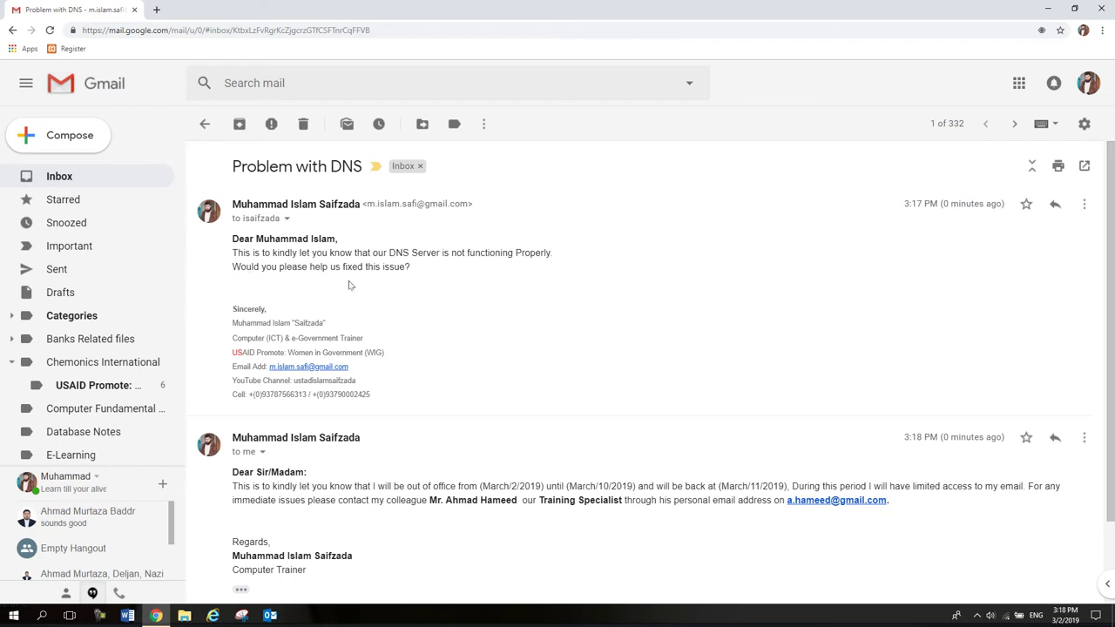
{"action": "scroll", "coordinate": [1111, 393], "scroll_direction": "down", "scroll_amount": 2}
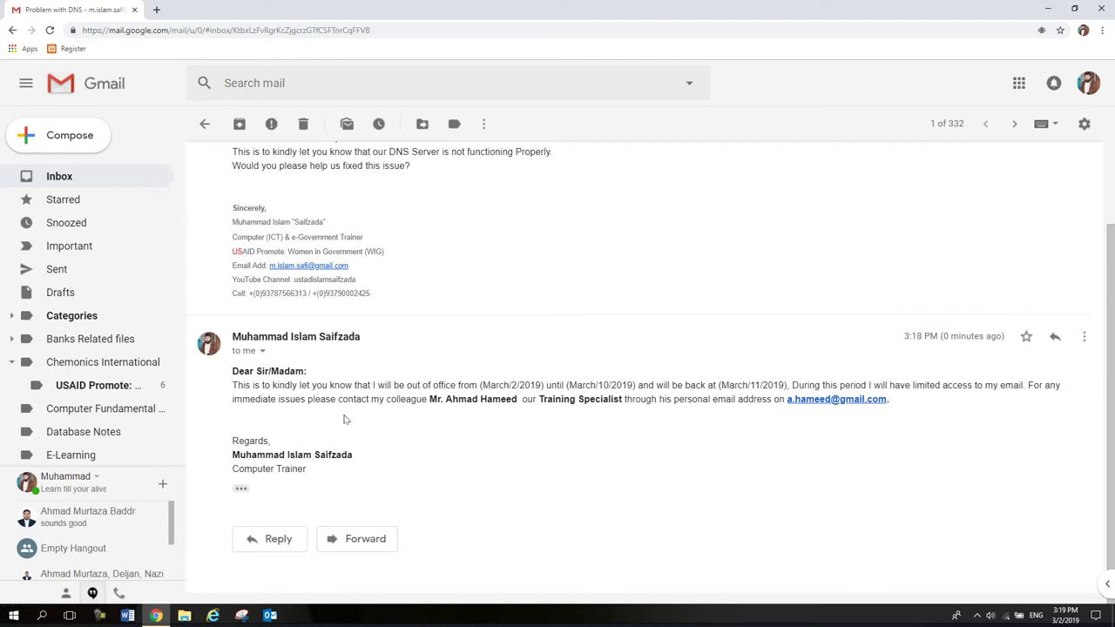
Copy the full out-of-office auto-reply text, then go back to the inbox.
{"action": "mouse_move", "coordinate": [305, 469]}
{"action": "left_mouse_down"}
{"action": "mouse_move", "coordinate": [232, 387]}
{"action": "mouse_move", "coordinate": [230, 368]}
{"action": "left_mouse_up"}
{"action": "right_click", "coordinate": [231, 369]}
{"action": "left_click", "coordinate": [245, 383]}
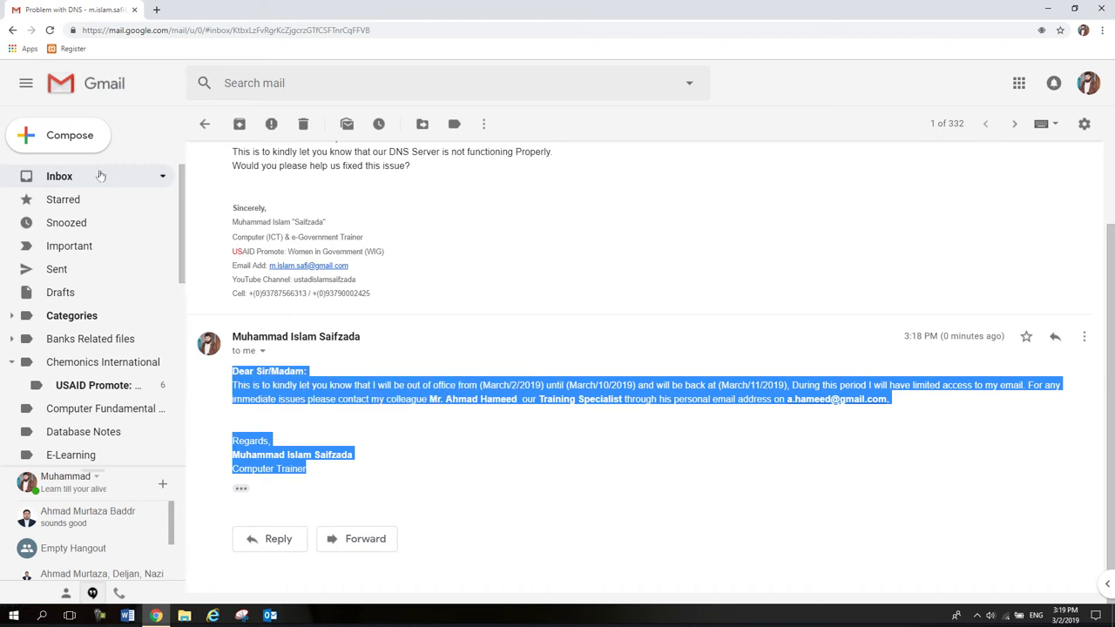
{"action": "left_click", "coordinate": [206, 124]}
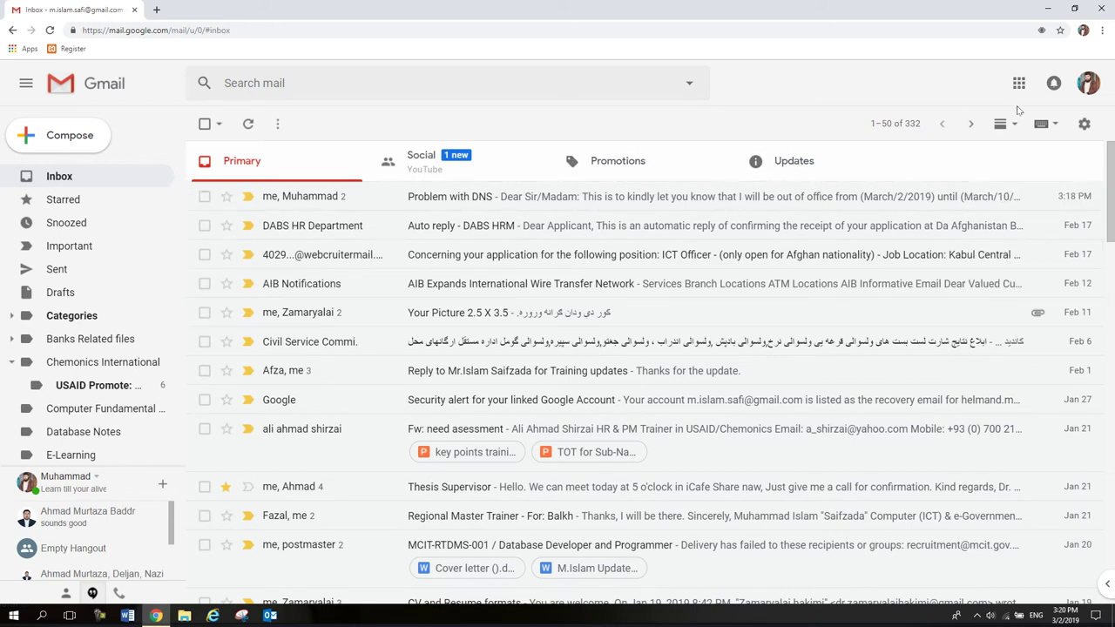
Turn on the vacation responder on Gmail's full settings page.
{"action": "left_click", "coordinate": [1085, 125]}
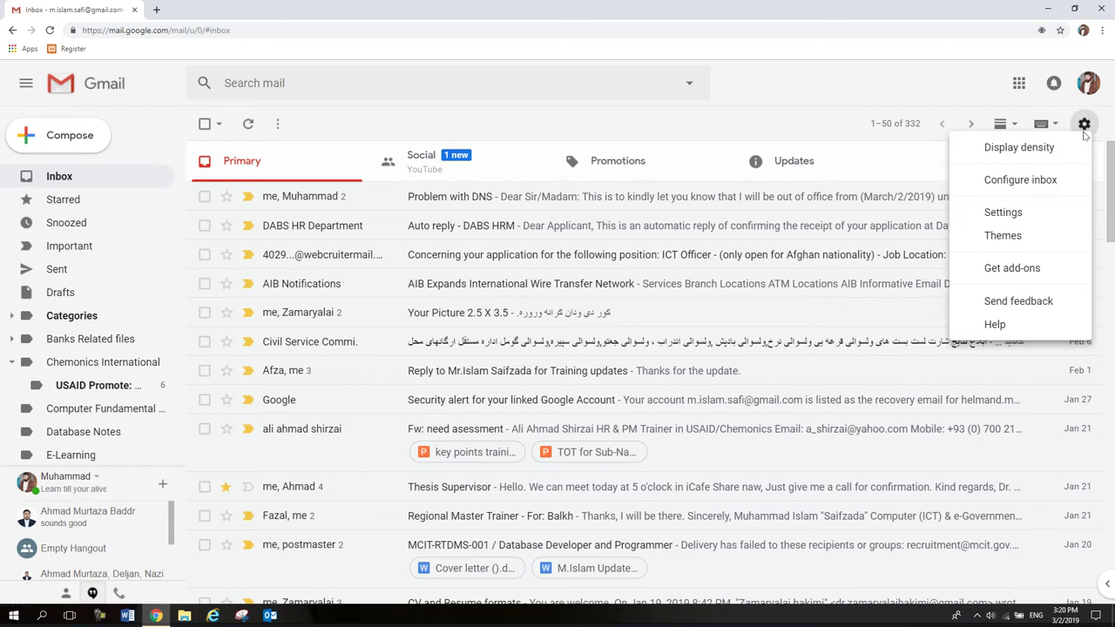
{"action": "left_click", "coordinate": [993, 213]}
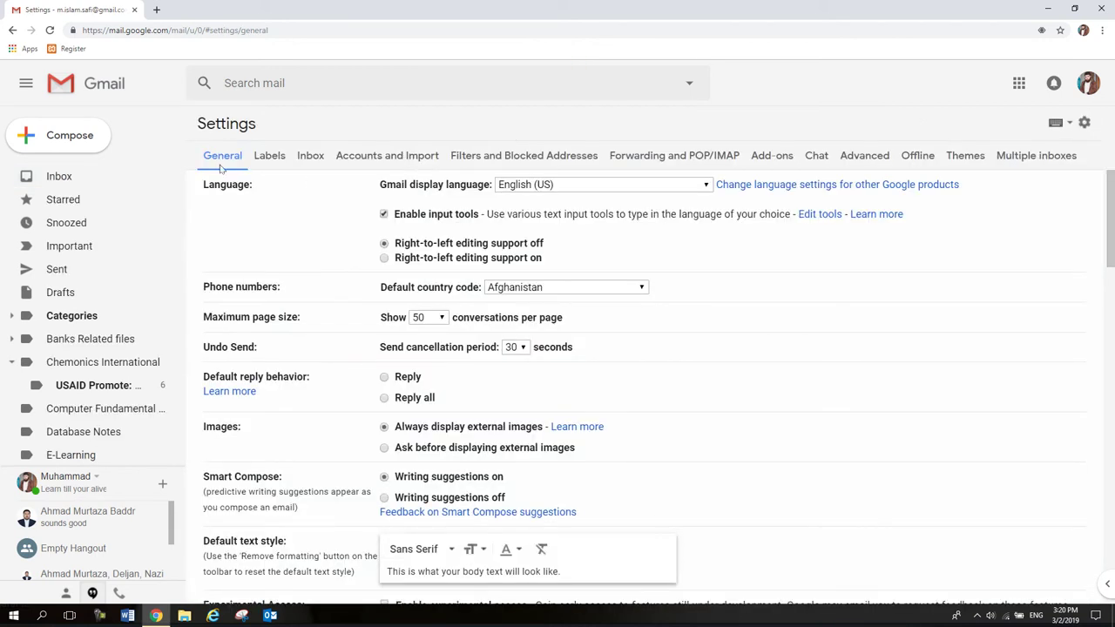
{"action": "left_click_drag", "start_coordinate": [1110, 229], "coordinate": [1112, 530]}
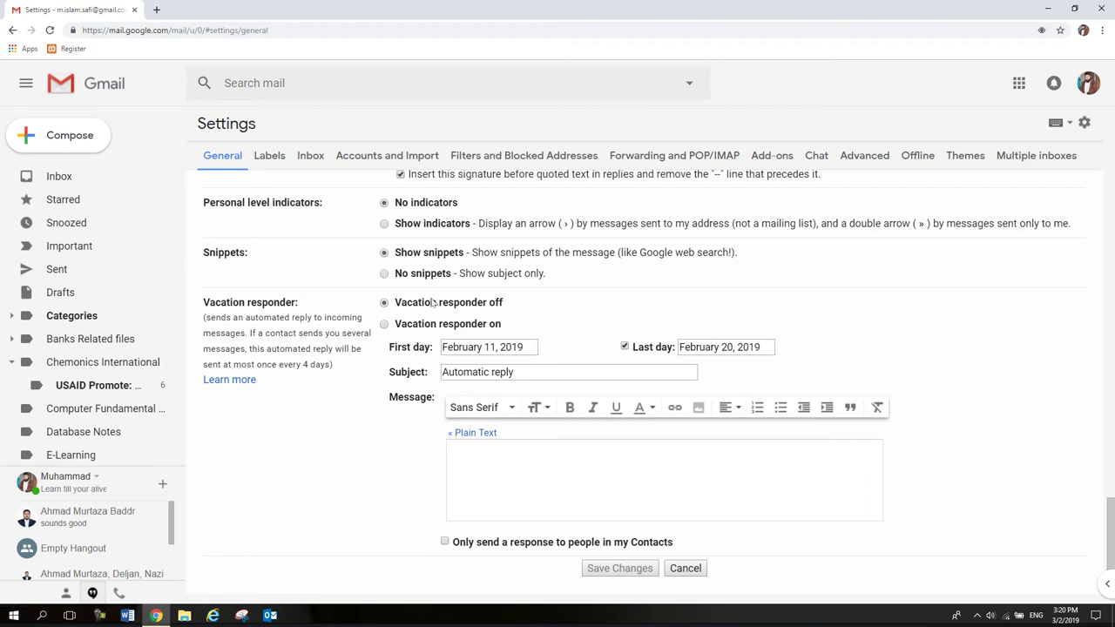
{"action": "left_click", "coordinate": [384, 325]}
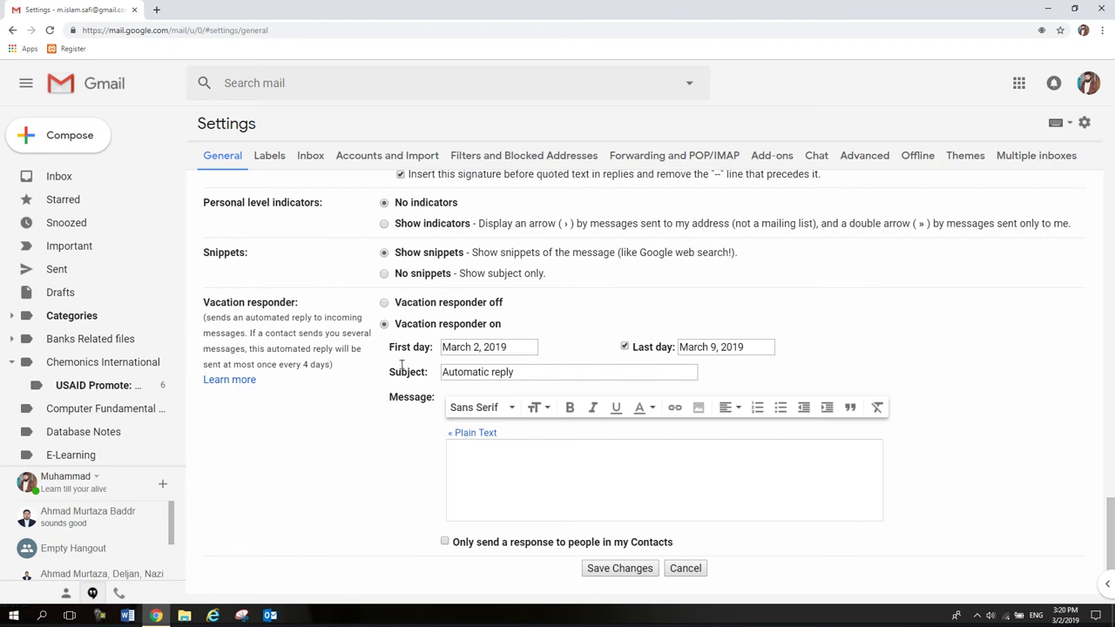
Set the responder subject to 'Automatic reply' and paste the copied out-of-office text as its message.
{"action": "left_click_drag", "start_coordinate": [516, 372], "coordinate": [438, 377]}
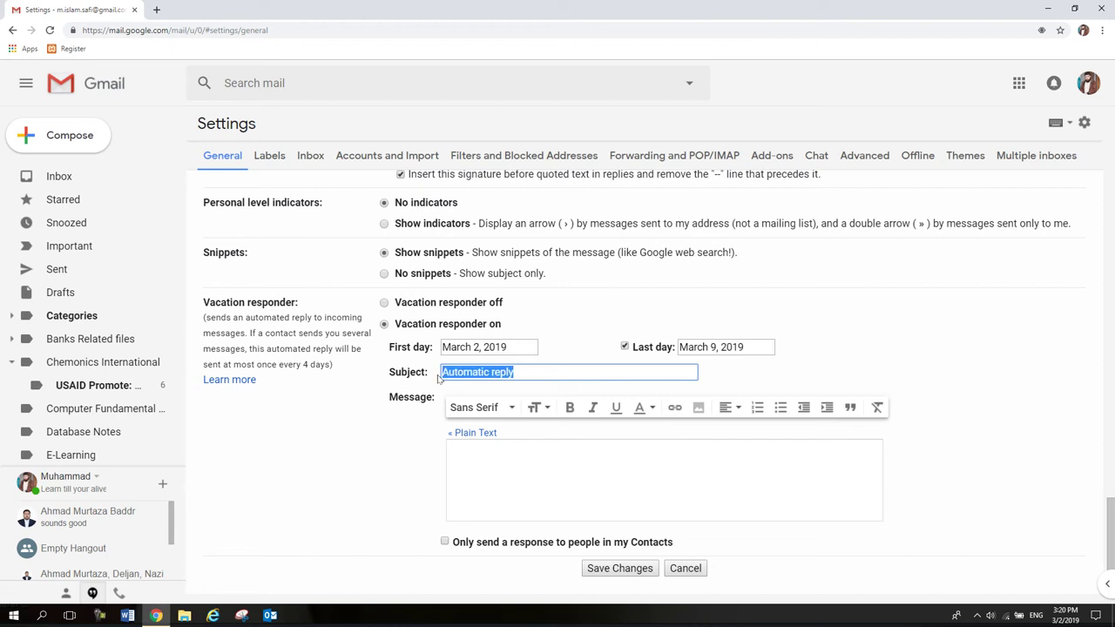
{"action": "left_click", "coordinate": [456, 448]}
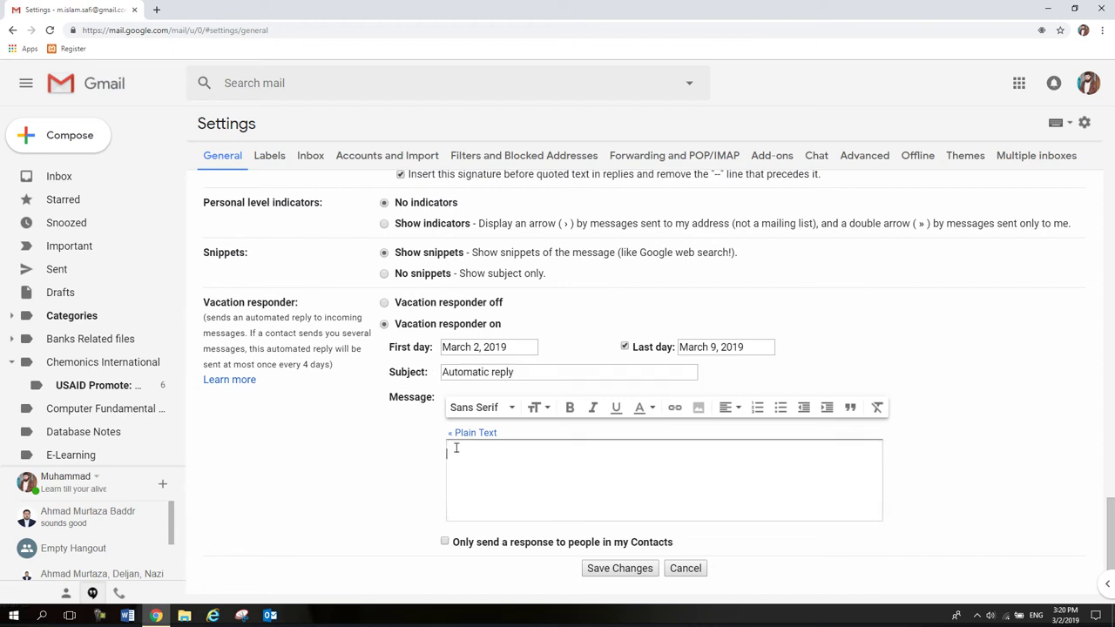
{"action": "key", "text": "ctrl+v"}
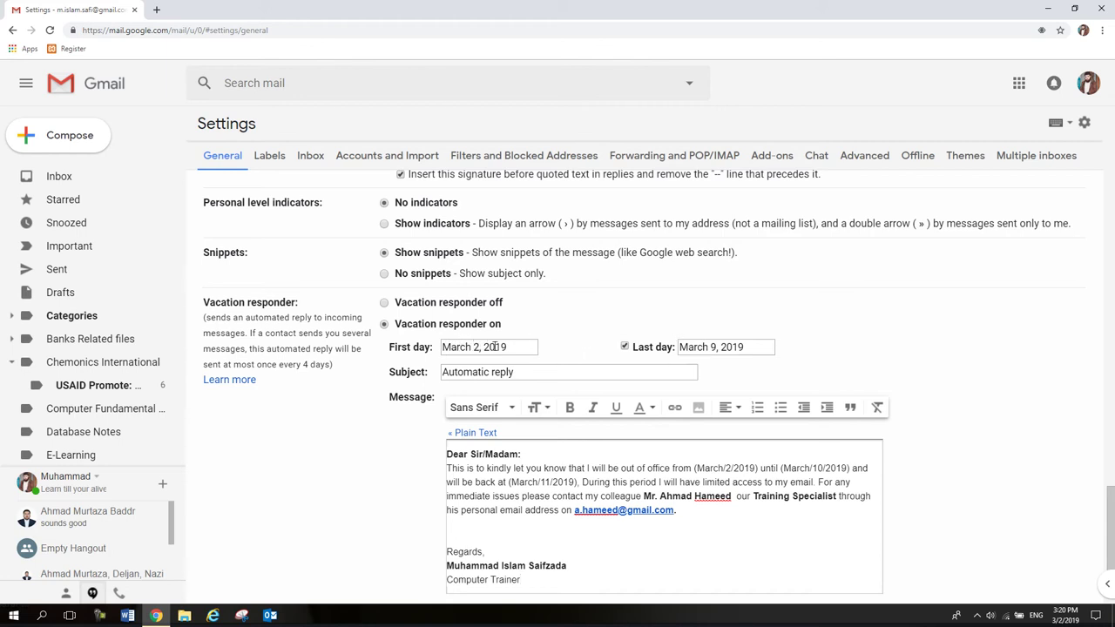
Change the vacation responder's last day from March 9 to March 10, 2019, and save the settings.
{"action": "left_click", "coordinate": [713, 347]}
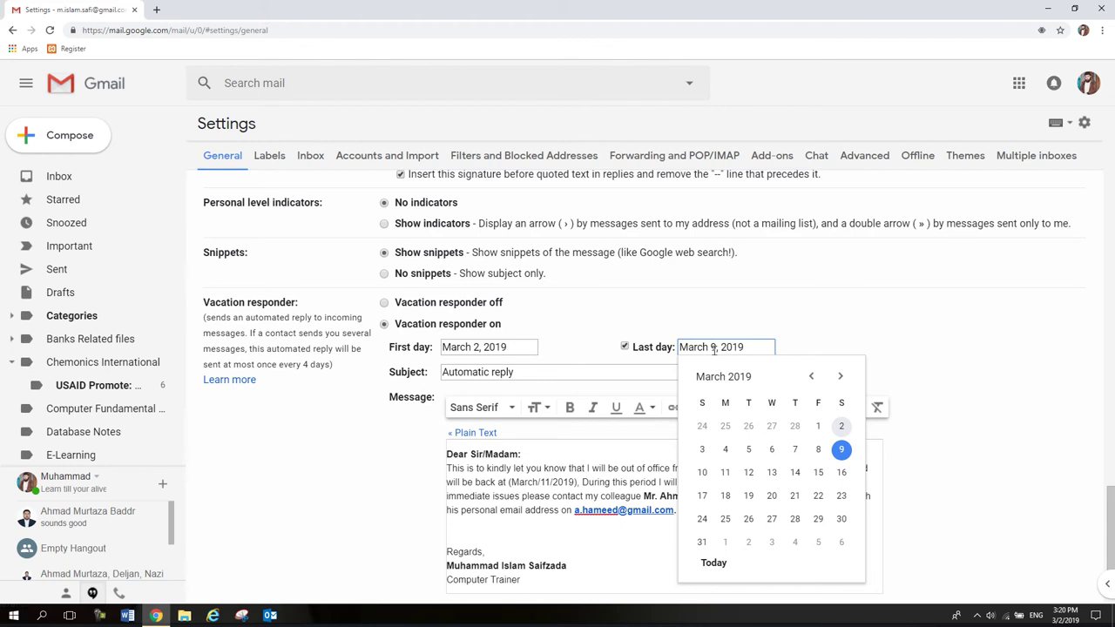
{"action": "key", "text": "BackSpace"}
{"action": "type", "text": "10"}
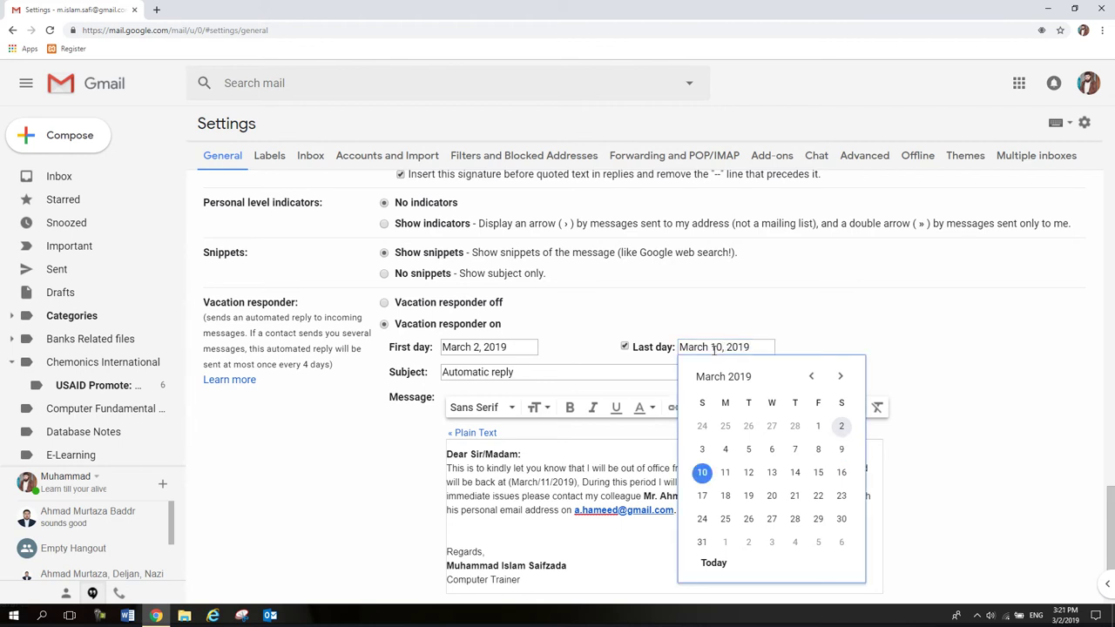
{"action": "left_click", "coordinate": [592, 469]}
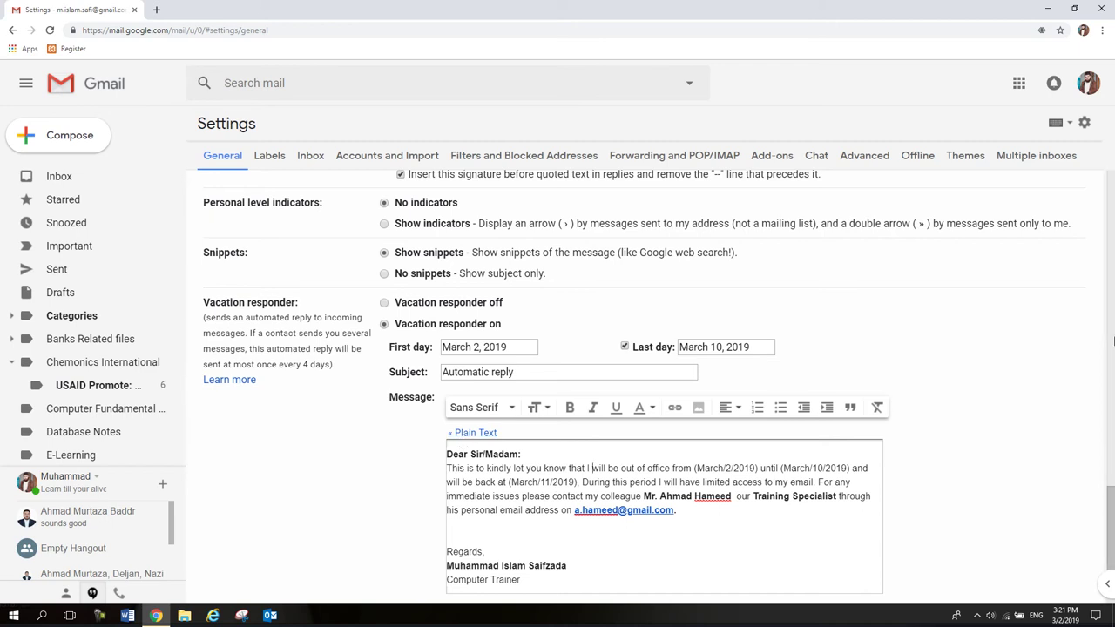
{"action": "scroll", "coordinate": [1110, 523], "scroll_direction": "down", "scroll_amount": 2}
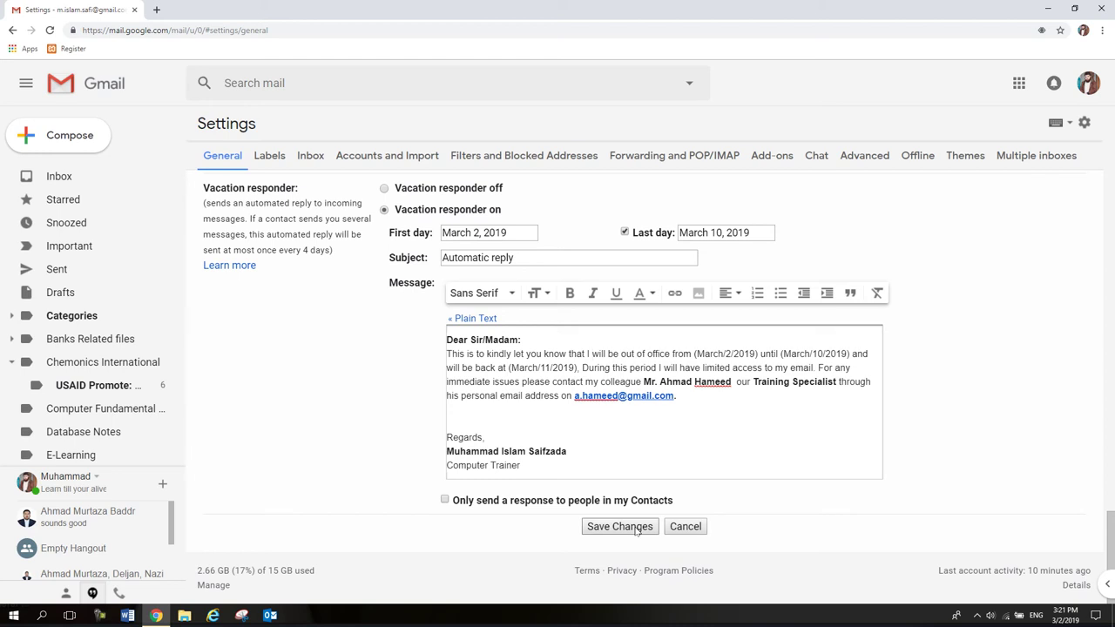
{"action": "left_click", "coordinate": [636, 528]}
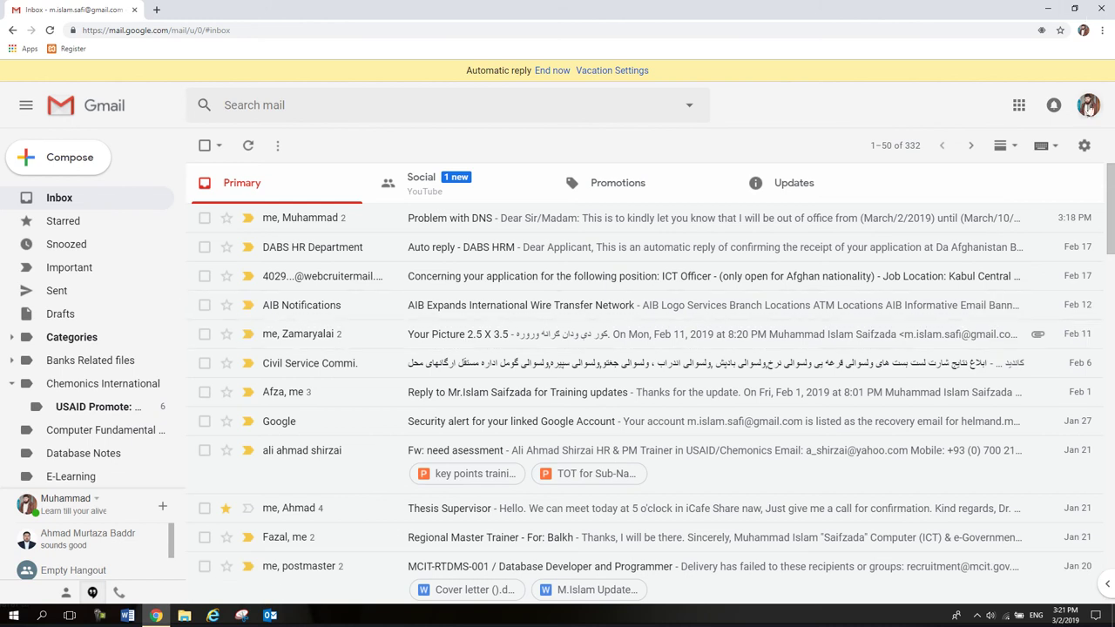
Sign out and sign in to the second account with its password.
{"action": "left_click", "coordinate": [1089, 105]}
{"action": "left_click", "coordinate": [1063, 303]}
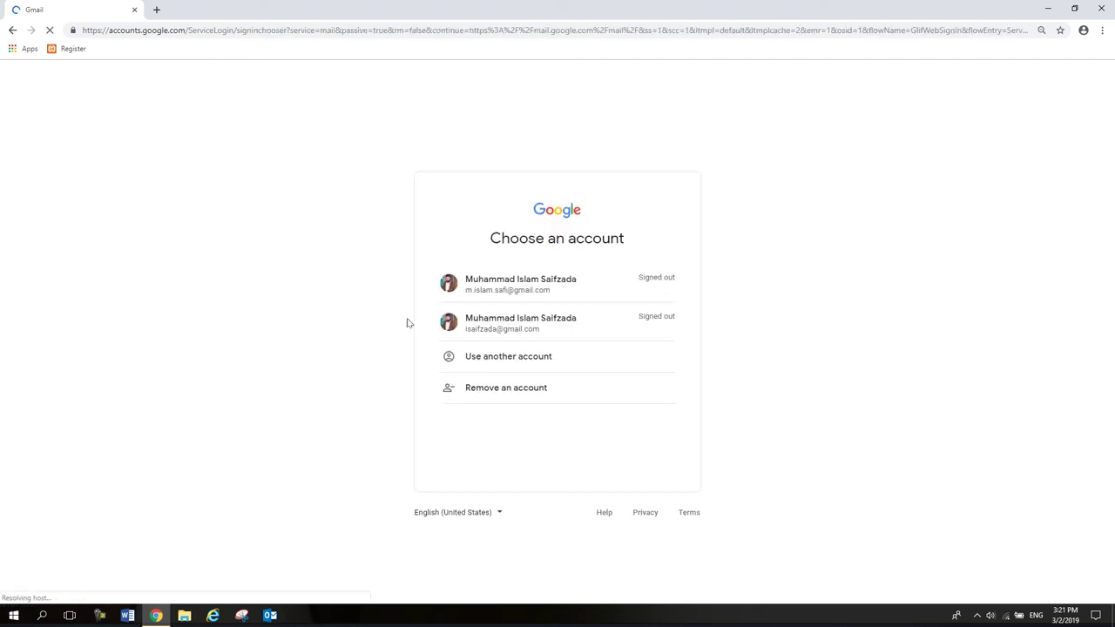
{"action": "left_click", "coordinate": [515, 323]}
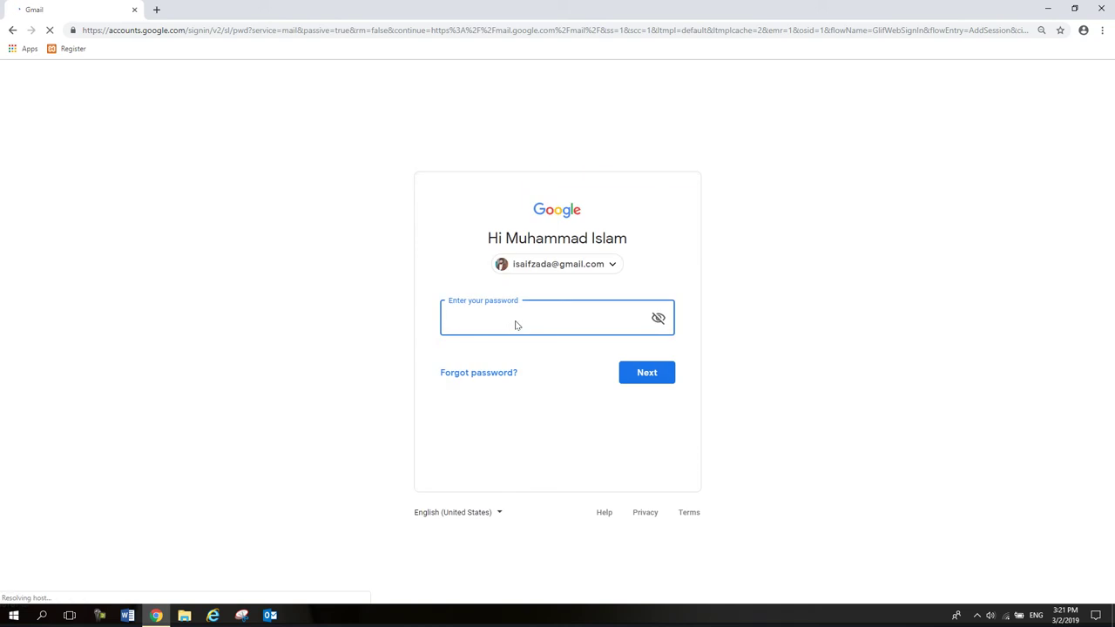
{"action": "type", "text": "•••••••••••••"}
{"action": "key", "text": "Return"}
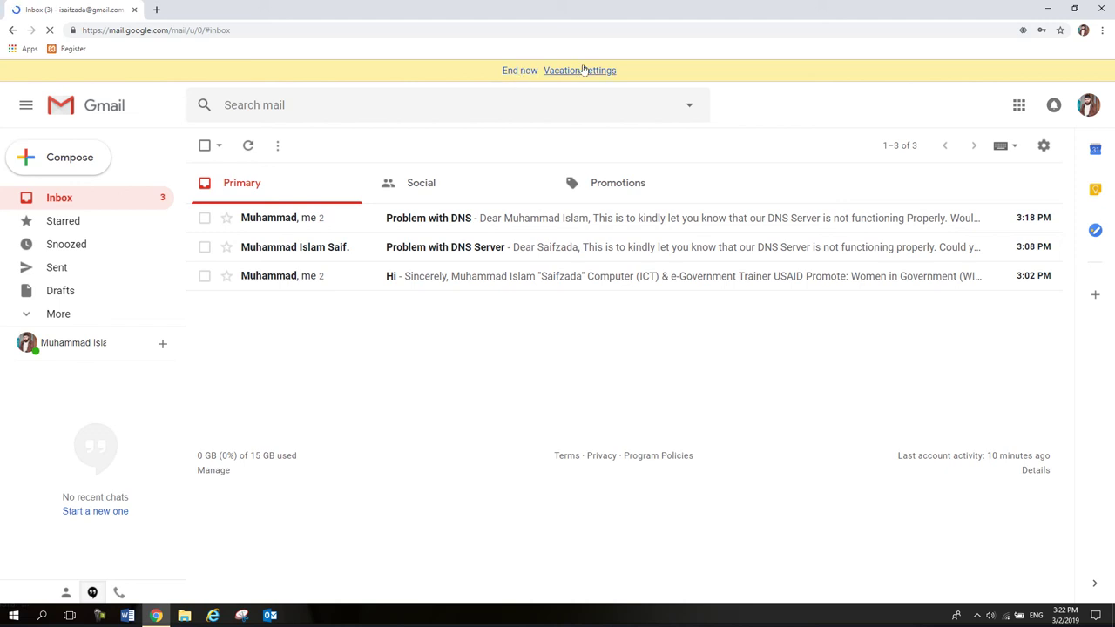
End this account's vacation reply and start a new email to the first account with the subject 'Greetings'.
{"action": "left_click", "coordinate": [521, 72]}
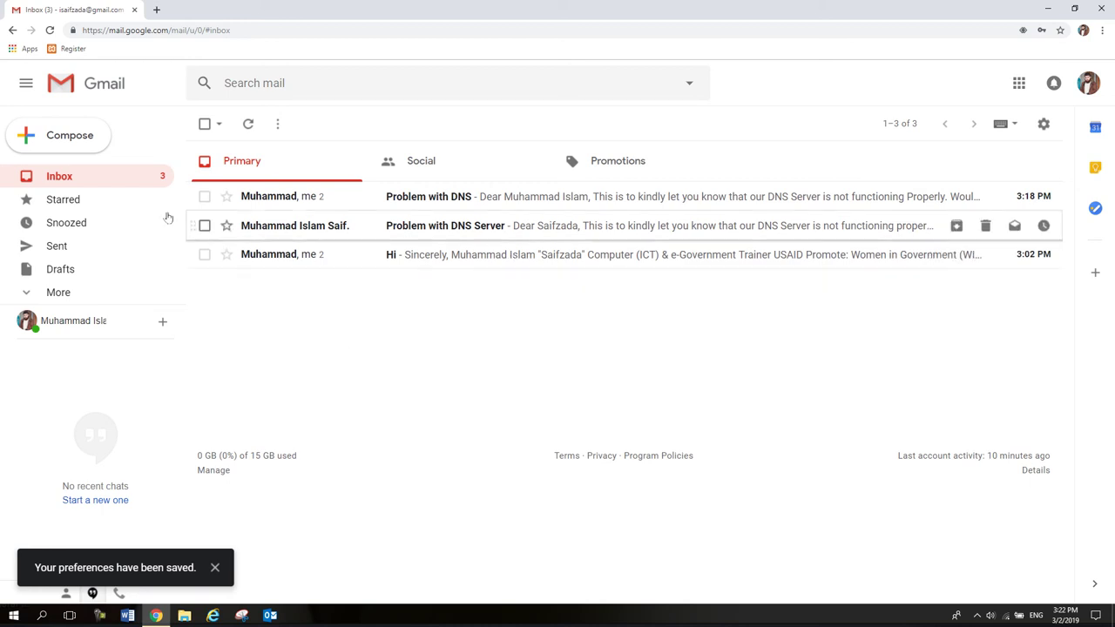
{"action": "left_click", "coordinate": [75, 146]}
{"action": "type", "text": "muh"}
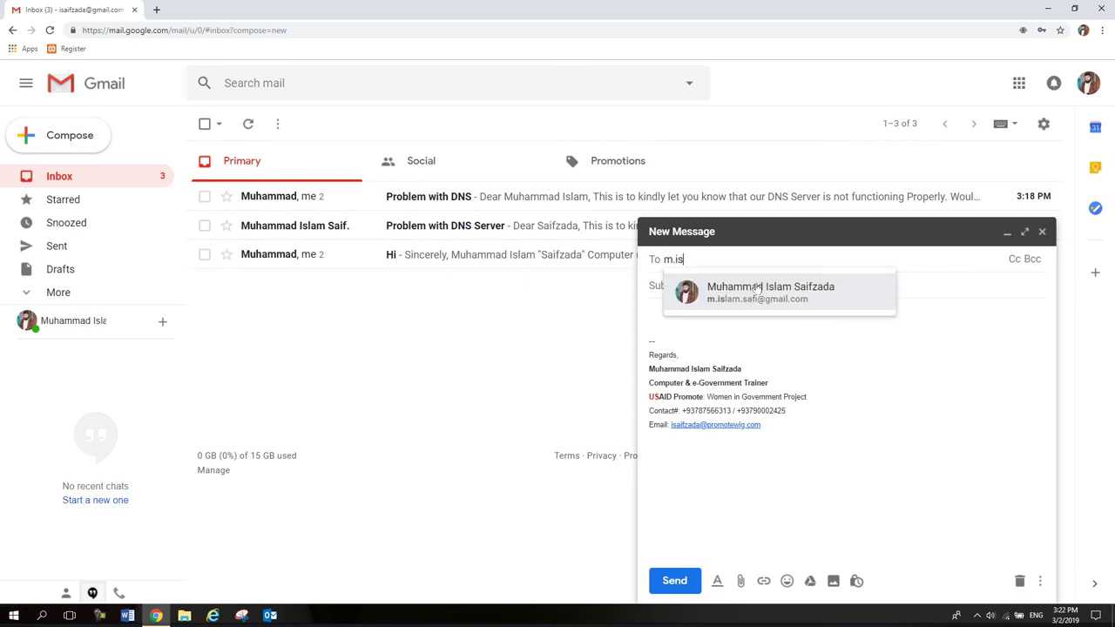
{"action": "left_click", "coordinate": [711, 285]}
{"action": "left_click", "coordinate": [692, 286]}
{"action": "type", "text": "Gr"}
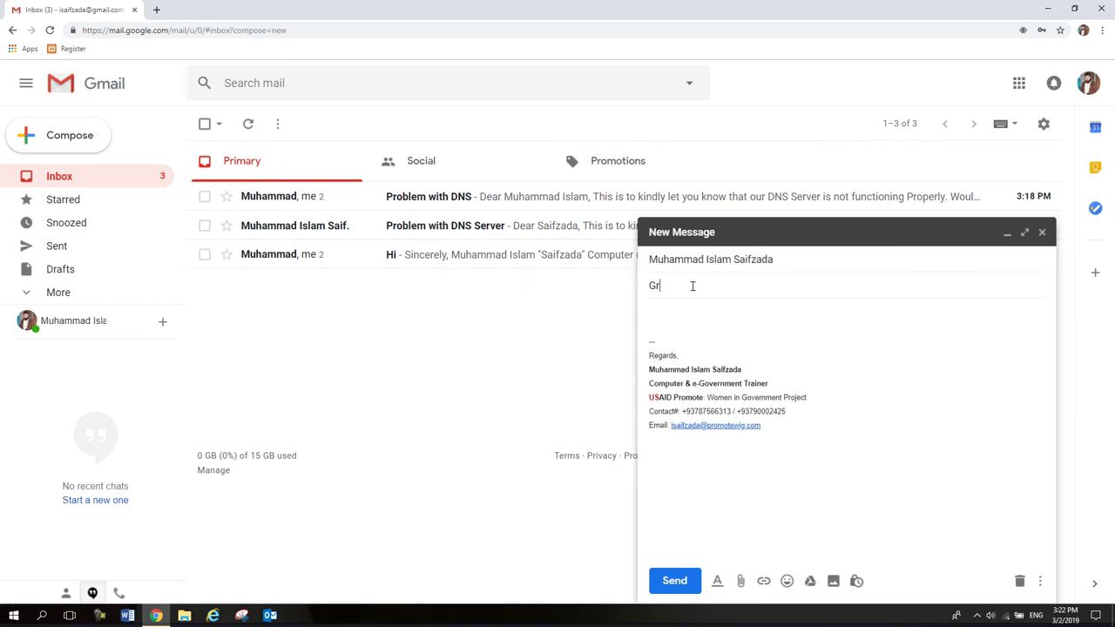
{"action": "type", "text": "eetings"}
Write a salutation to the recipient and the line 'I hope this email finds you well.'.
{"action": "key", "text": "Tab"}
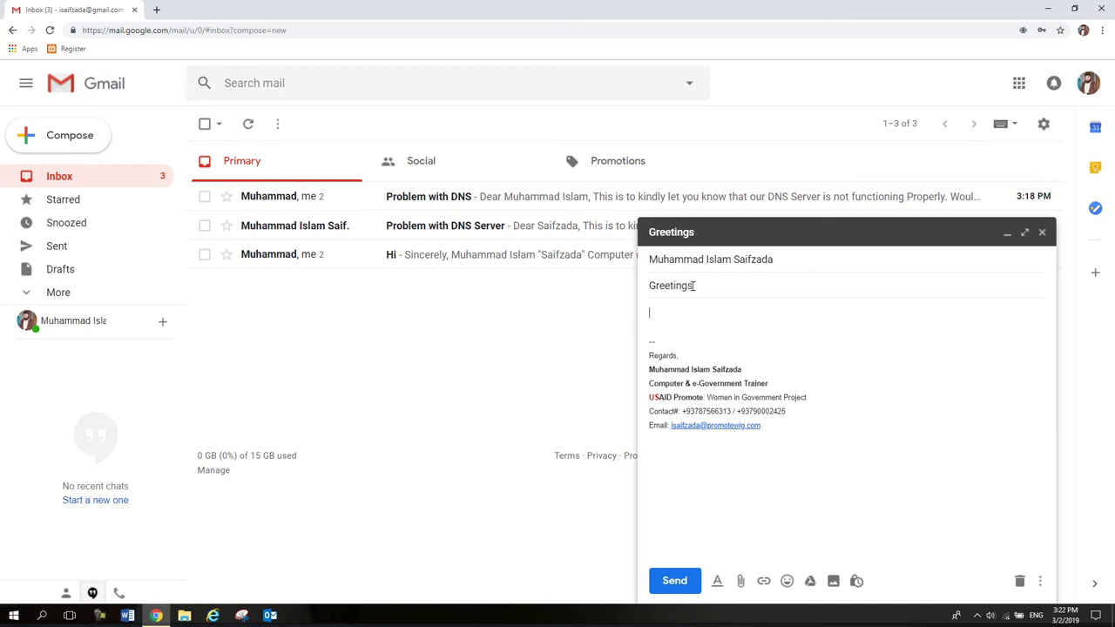
{"action": "type", "text": "Dear Islam,"}
{"action": "key", "text": "Return"}
{"action": "type", "text": "I HOpe so"}
{"action": "key", "text": "BackSpace"}
{"action": "key", "text": "BackSpace"}
{"action": "key", "text": "BackSpace"}
{"action": "key", "text": "BackSpace"}
{"action": "key", "text": "BackSpace"}
{"action": "key", "text": "BackSpace"}
{"action": "type", "text": "ope thi"}
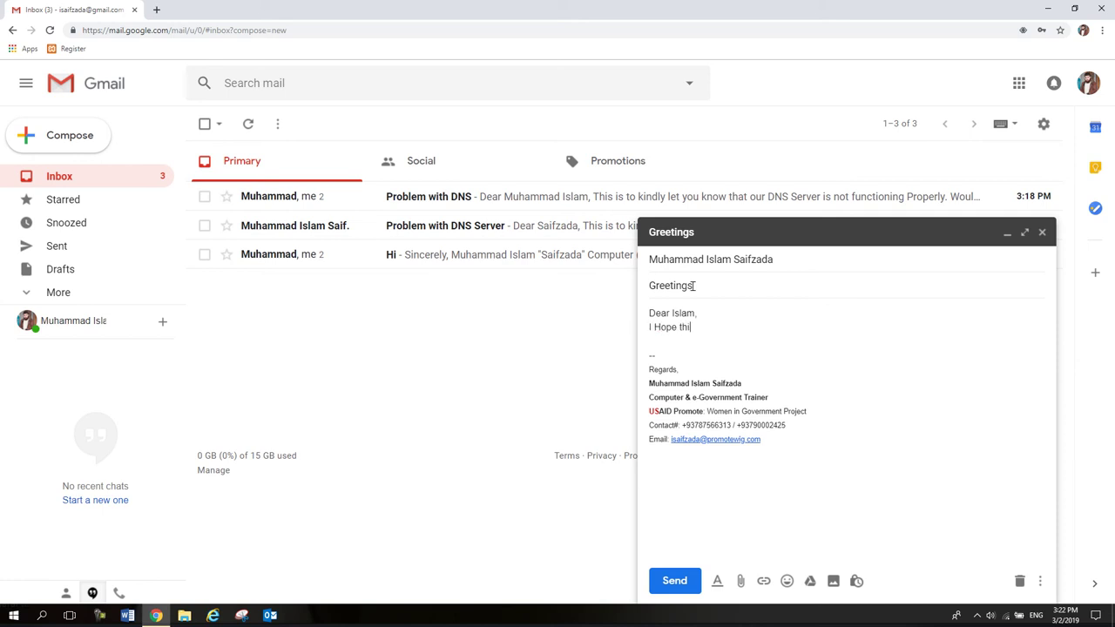
{"action": "type", "text": "s email finds you well."}
{"action": "key", "text": "Return"}
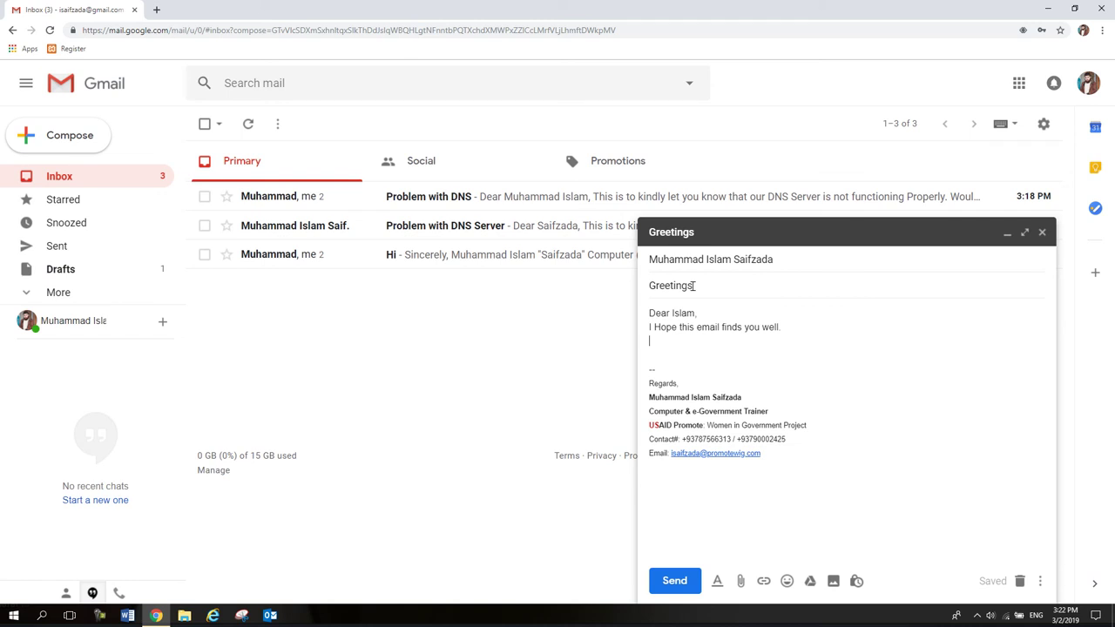
Send the Greetings email, view it, and go back to the inbox to find the 'Automatic reply Re: Greetings' message.
{"action": "left_click", "coordinate": [672, 590]}
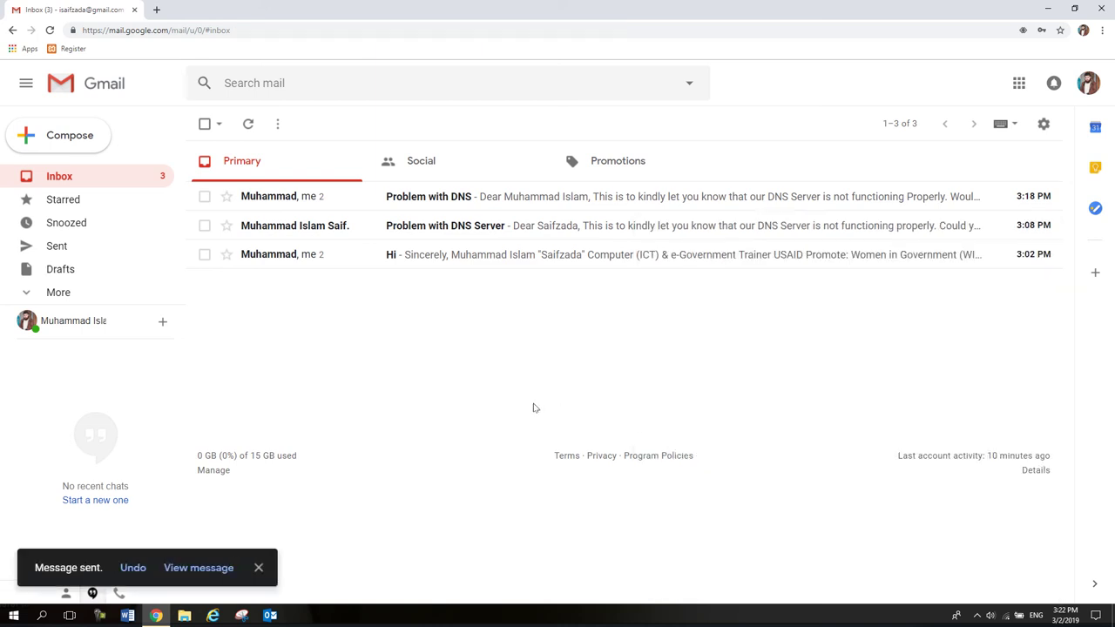
{"action": "left_click", "coordinate": [200, 567]}
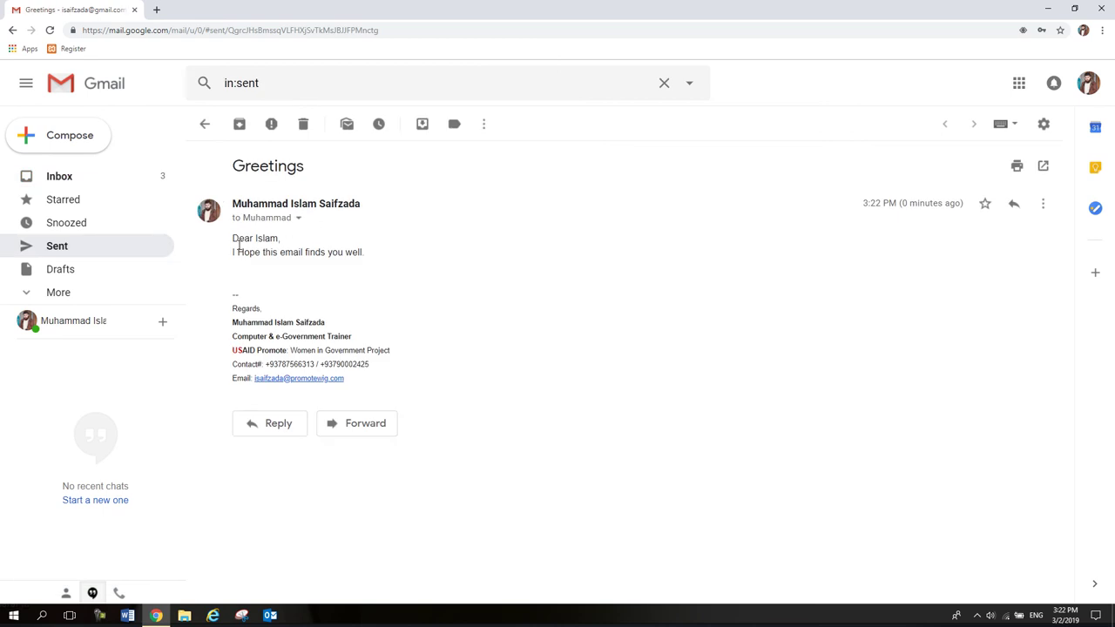
{"action": "left_click", "coordinate": [82, 178]}
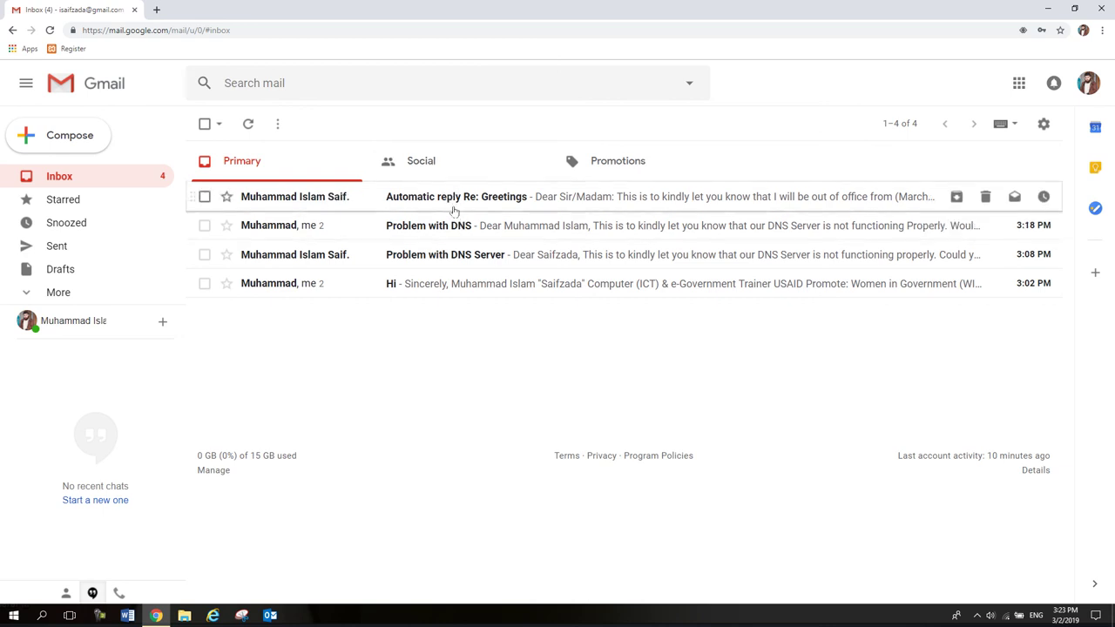
Read the 'Automatic reply Re: Greetings' email's March 2–10 out-of-office text, then return to the inbox.
{"action": "left_click", "coordinate": [451, 204]}
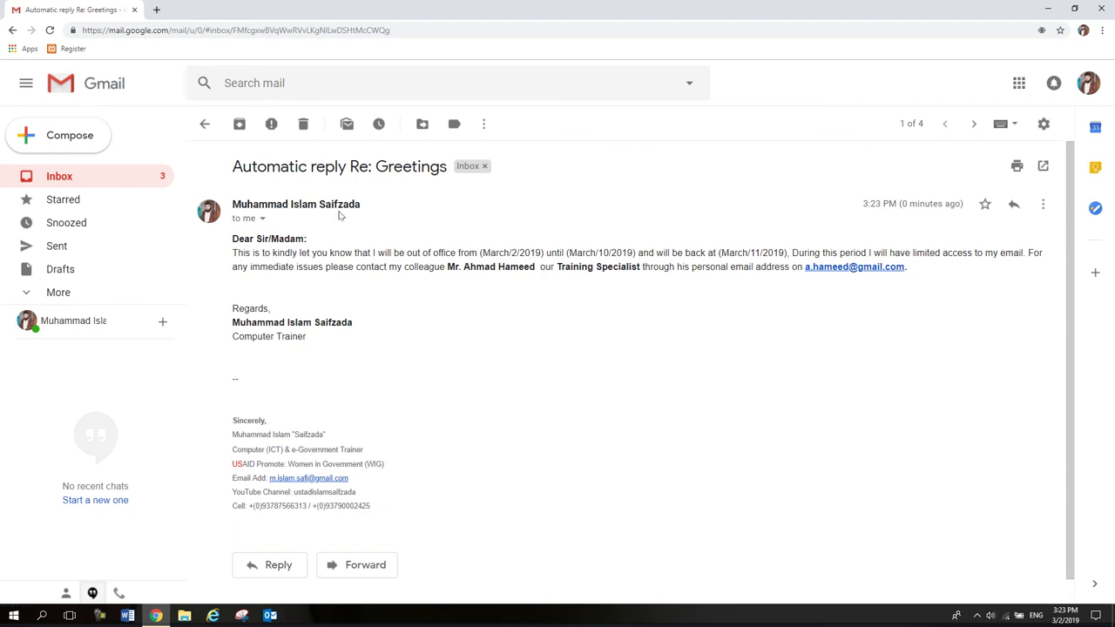
{"action": "left_click", "coordinate": [204, 124]}
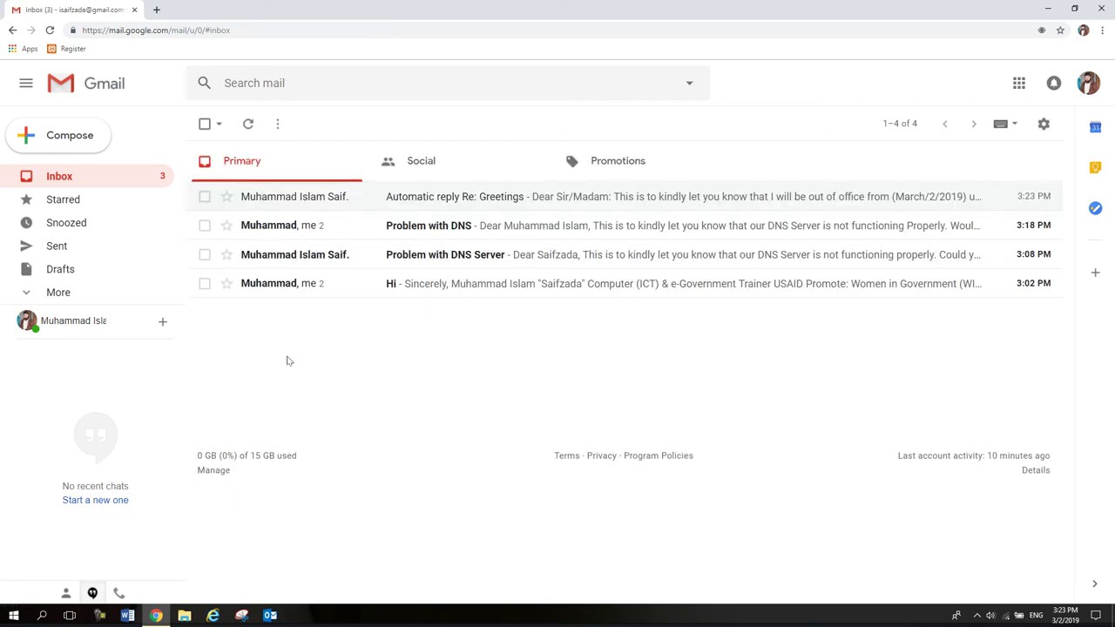